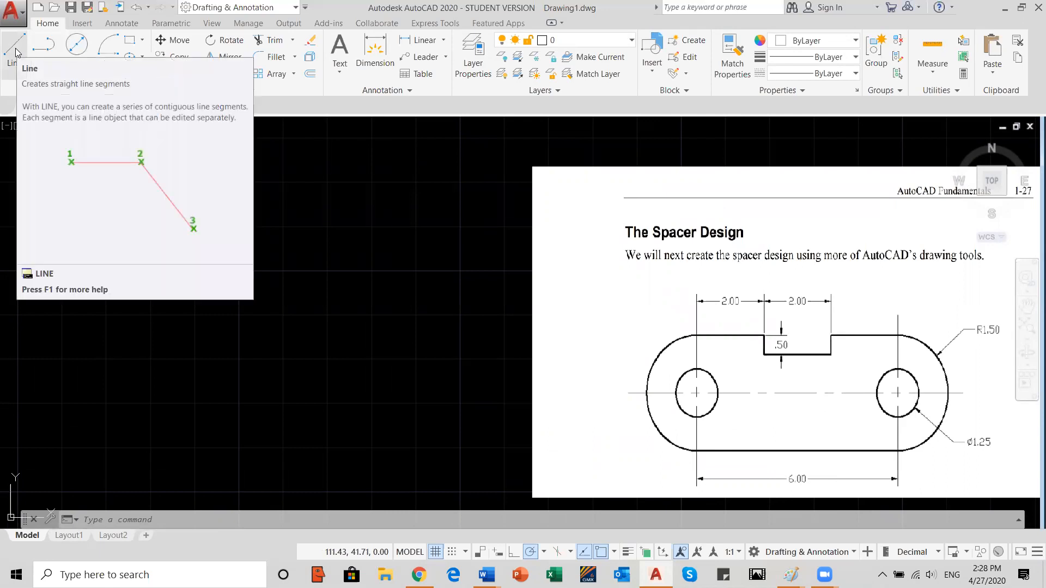
# Draw a horizontal line 6 units long beside the reference image as the spacer's bottom edge
pyautogui.click(16, 53)
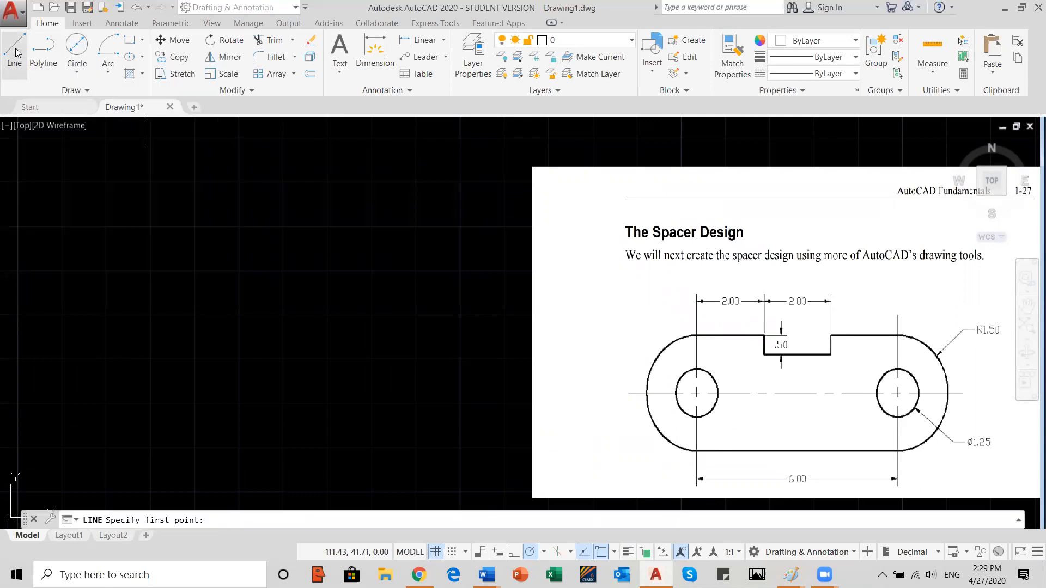
pyautogui.click(86, 448)
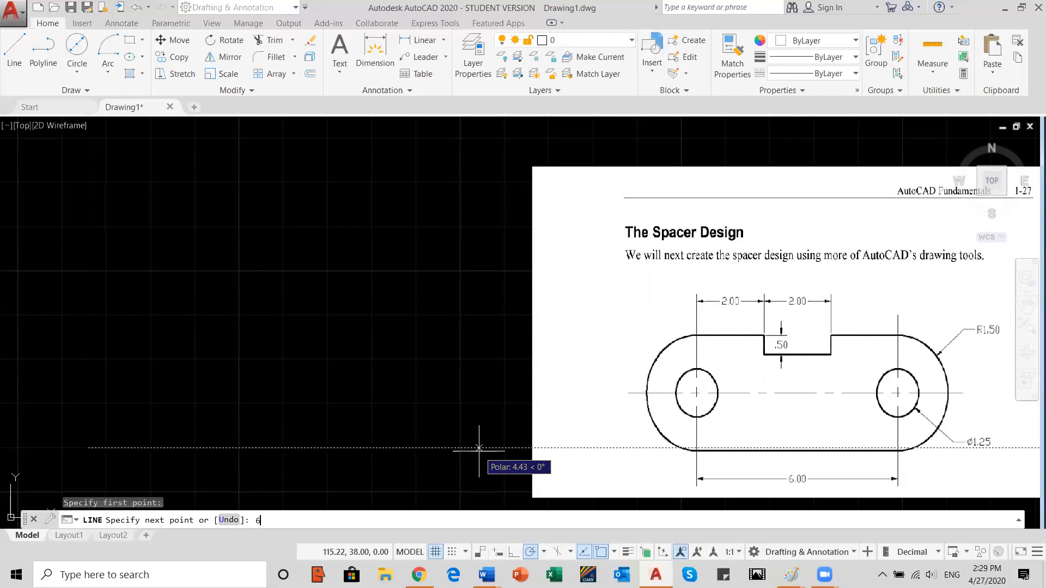
pyautogui.press('Return')
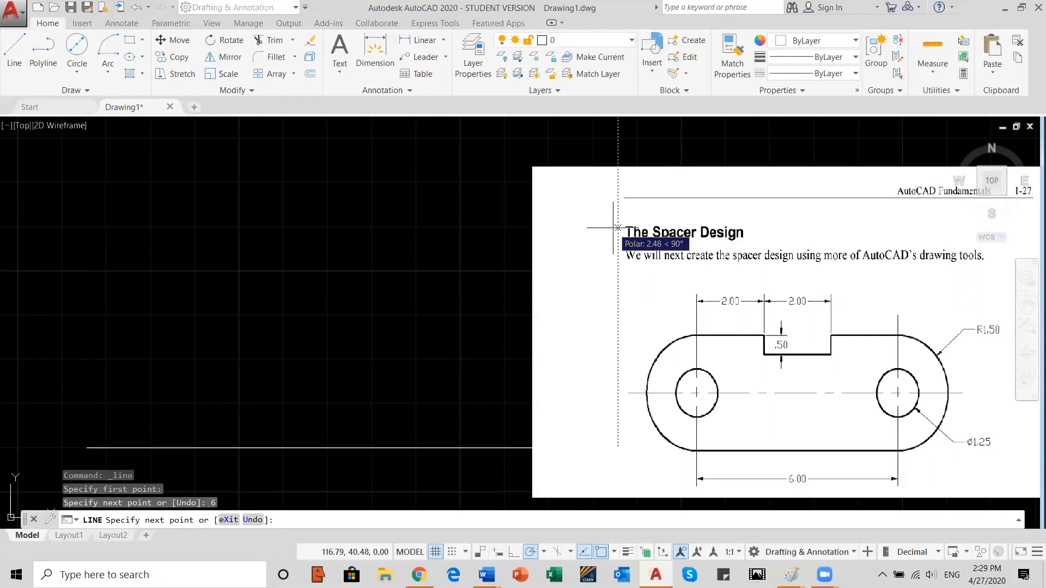
pyautogui.press('Return')
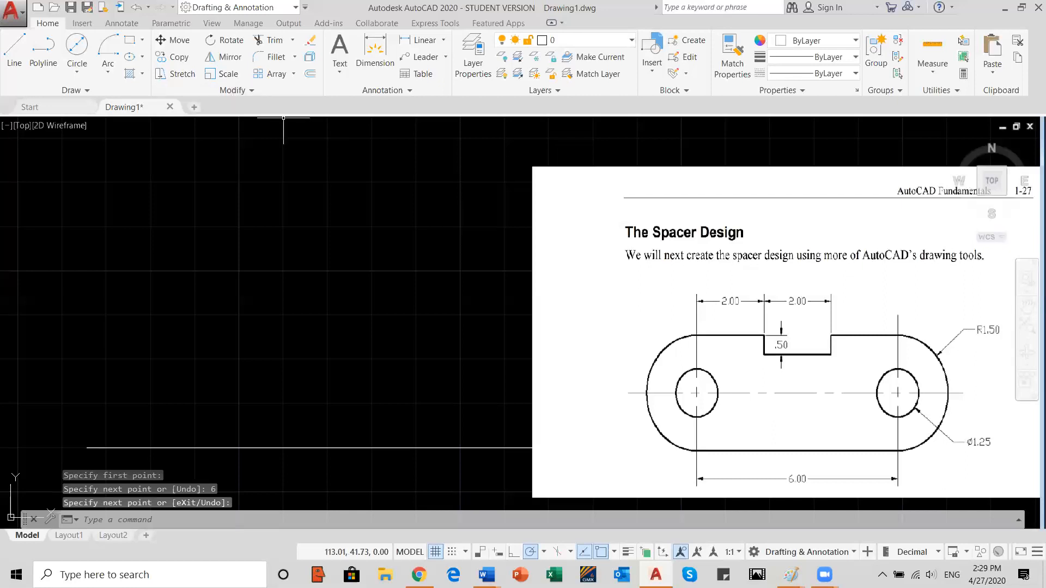
# Move the horizontal line straight left by about 2.9 units so it clears the reference image
pyautogui.click(175, 40)
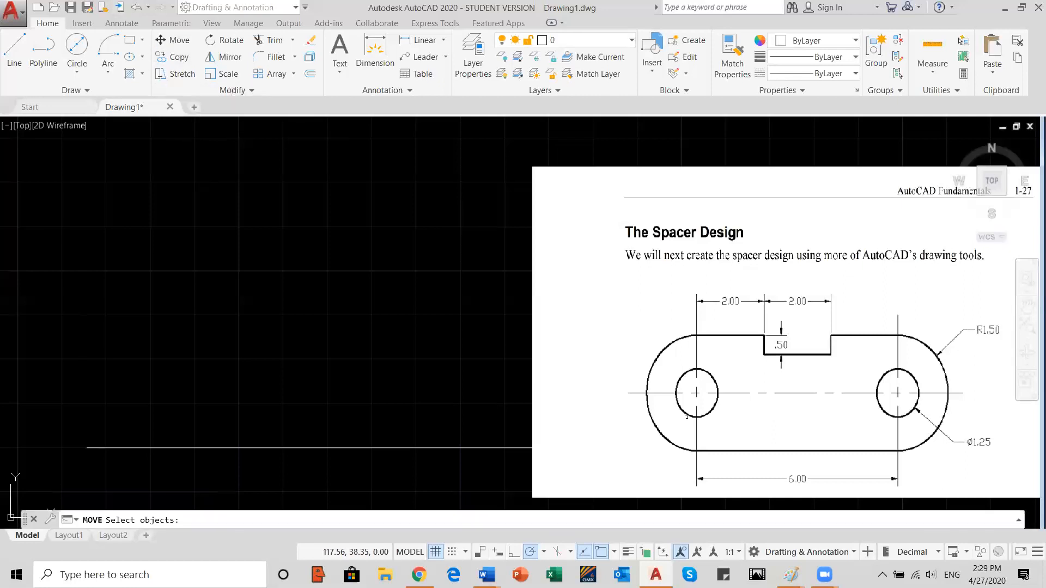
pyautogui.click(464, 419)
pyautogui.click(410, 468)
pyautogui.press('Return')
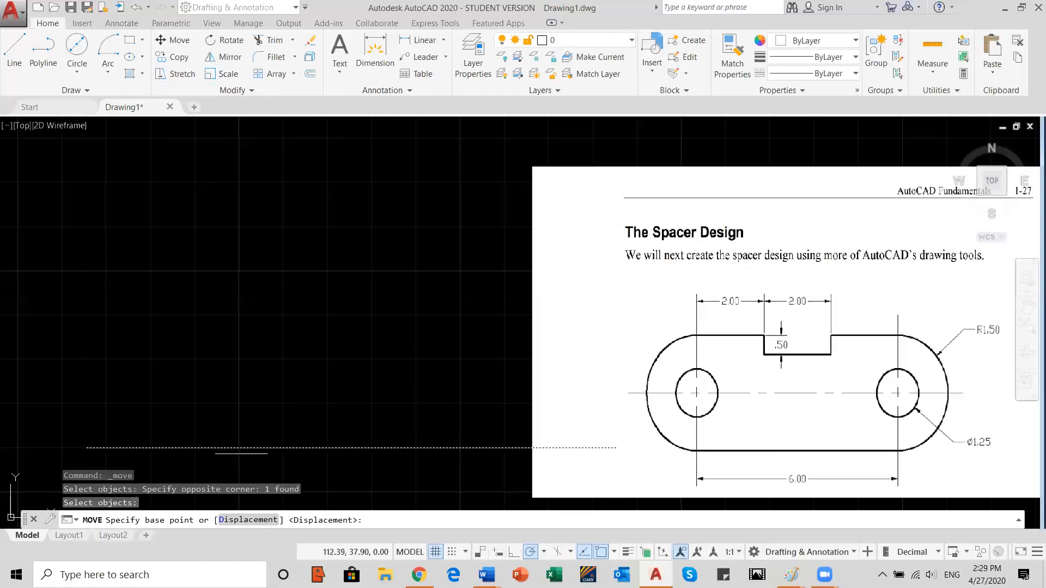
pyautogui.scroll(-2, 333, 407)
pyautogui.click(180, 433)
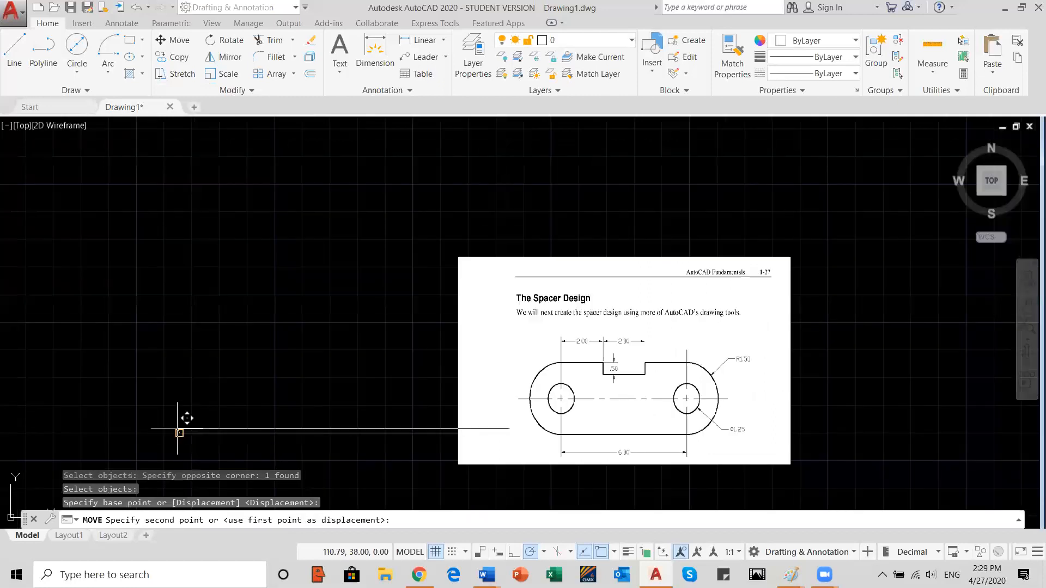
pyautogui.click(23, 432)
pyautogui.moveTo(183, 424); pyautogui.dragTo(346, 390, button='middle')
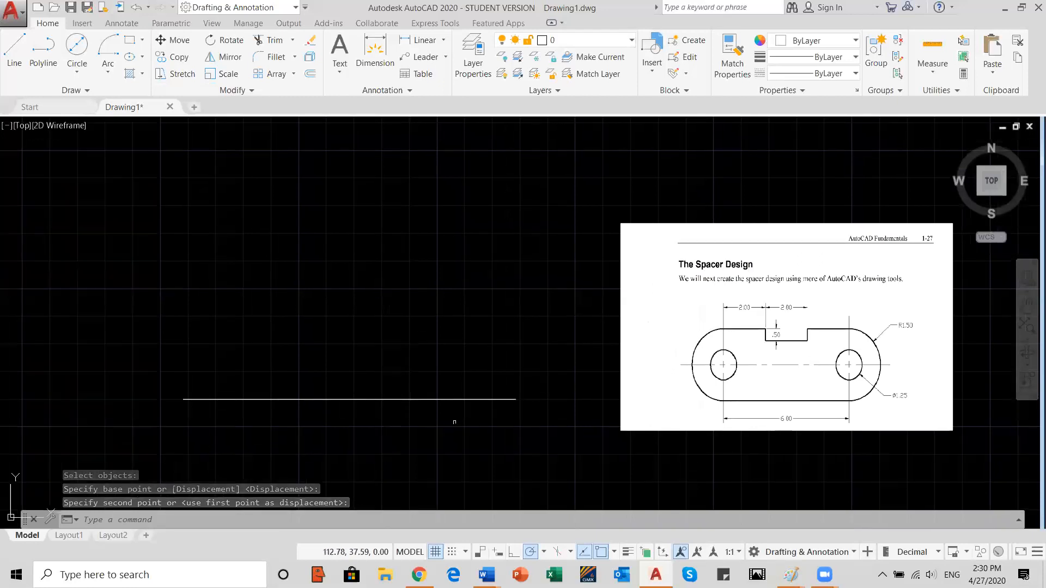
# Draw a line 3 units straight up from the right endpoint of the bottom line
pyautogui.click(15, 48)
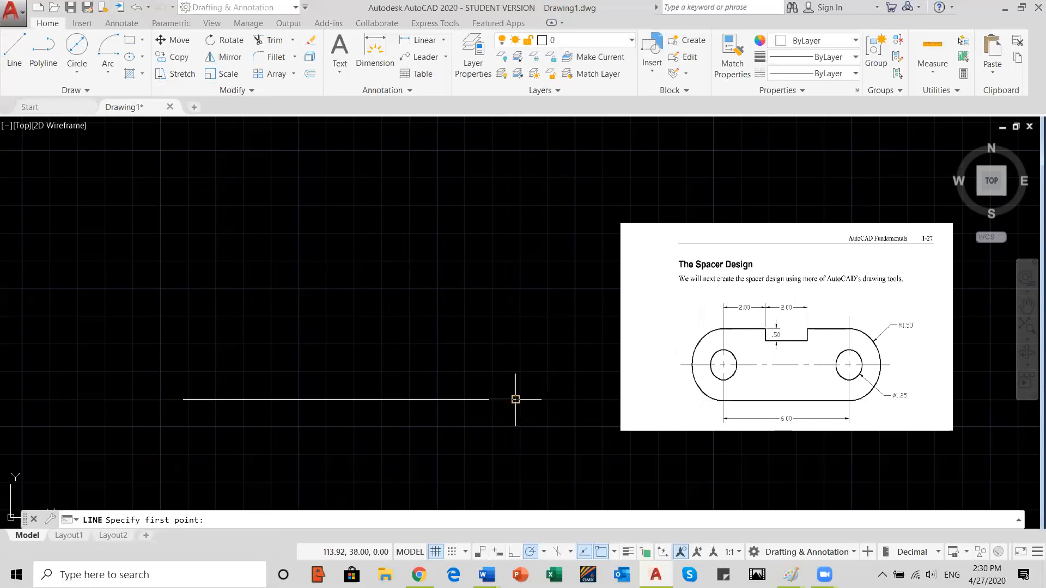
pyautogui.click(614, 552)
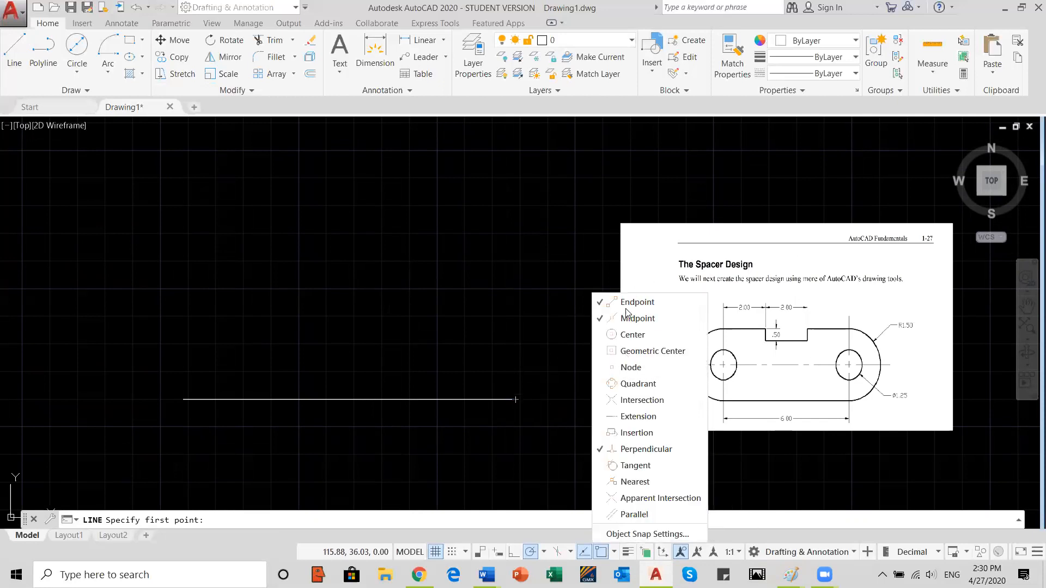
pyautogui.click(541, 429)
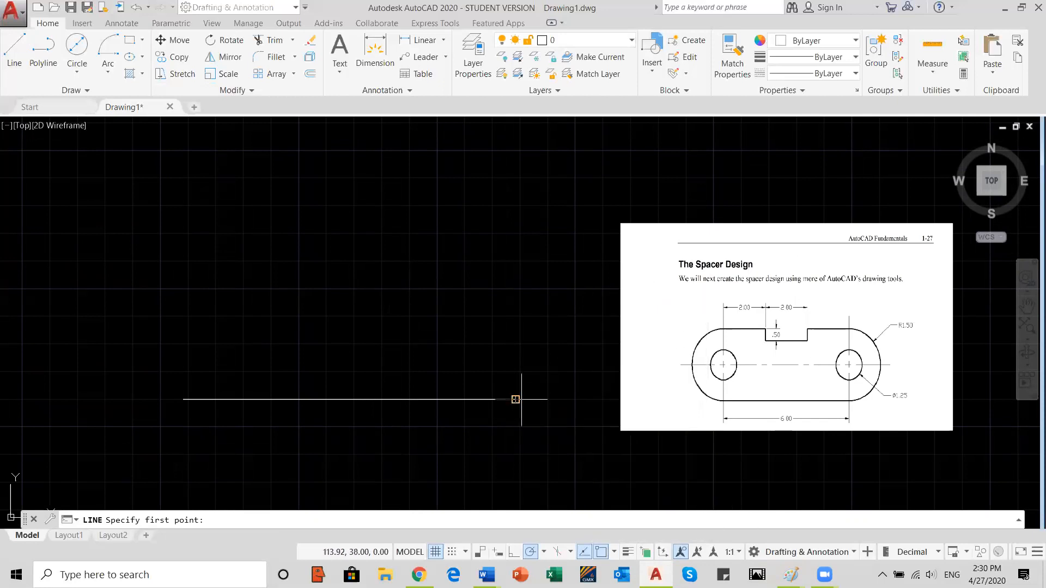
pyautogui.click(516, 399)
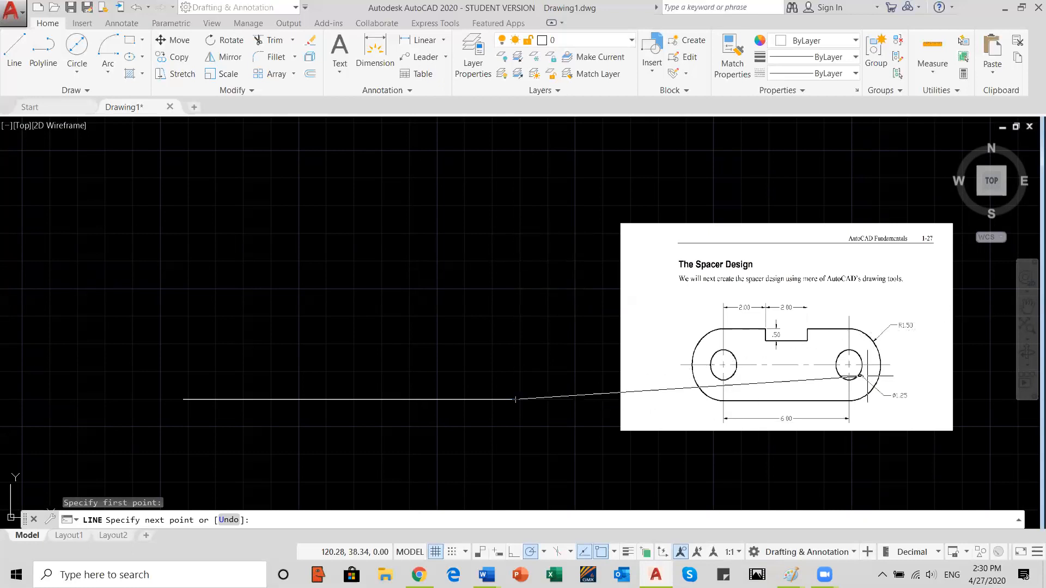
pyautogui.scroll(2, 872, 354)
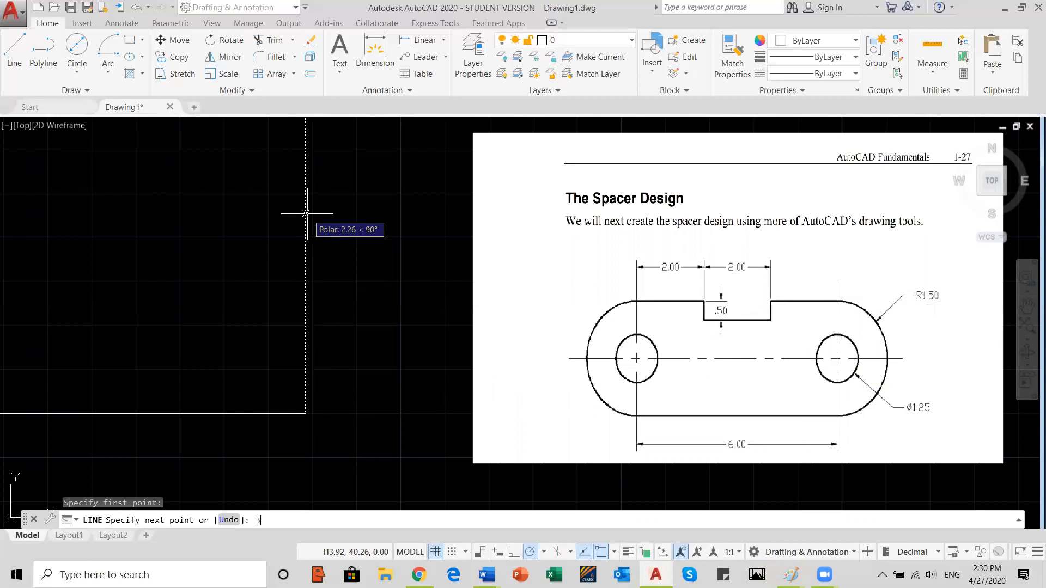
pyautogui.press('Return')
# Continue the outline with a 2-unit horizontal segment to the left from the upper right corner
pyautogui.moveTo(226, 218)
pyautogui.mouseDown(button='middle')
pyautogui.moveTo(282, 226)
pyautogui.moveTo(699, 211)
pyautogui.moveTo(605, 248)
pyautogui.moveTo(583, 229)
pyautogui.moveTo(563, 233)
pyautogui.mouseUp(button='middle')
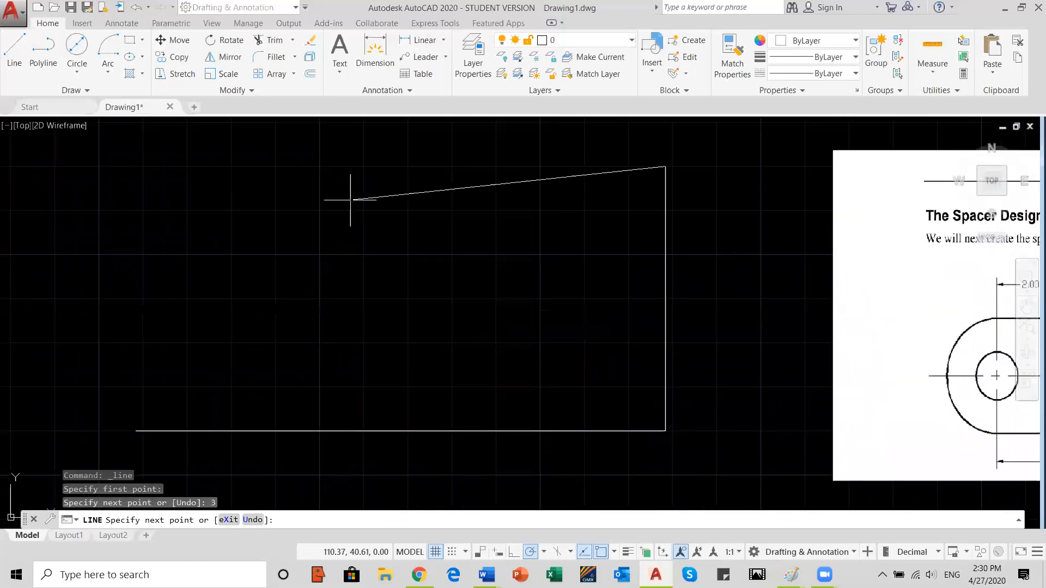
pyautogui.moveTo(782, 308); pyautogui.dragTo(558, 321, button='middle')
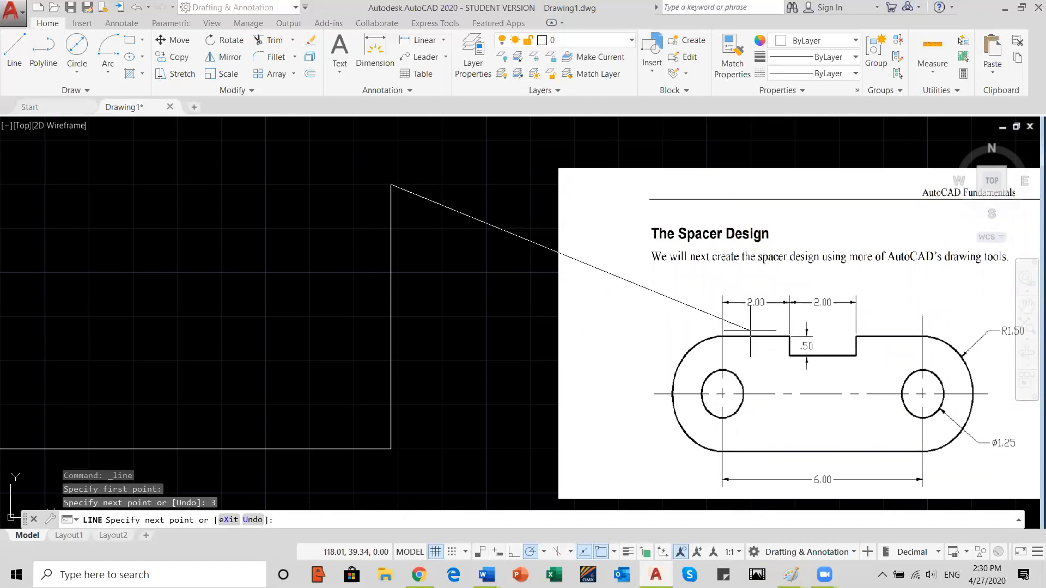
pyautogui.moveTo(358, 297); pyautogui.dragTo(592, 294, button='middle')
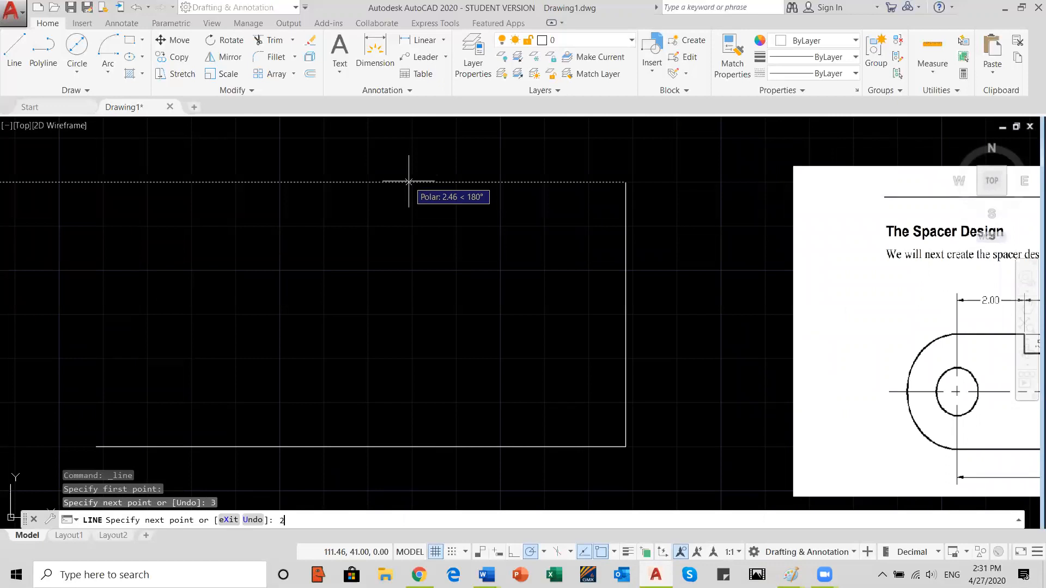
pyautogui.press('Return')
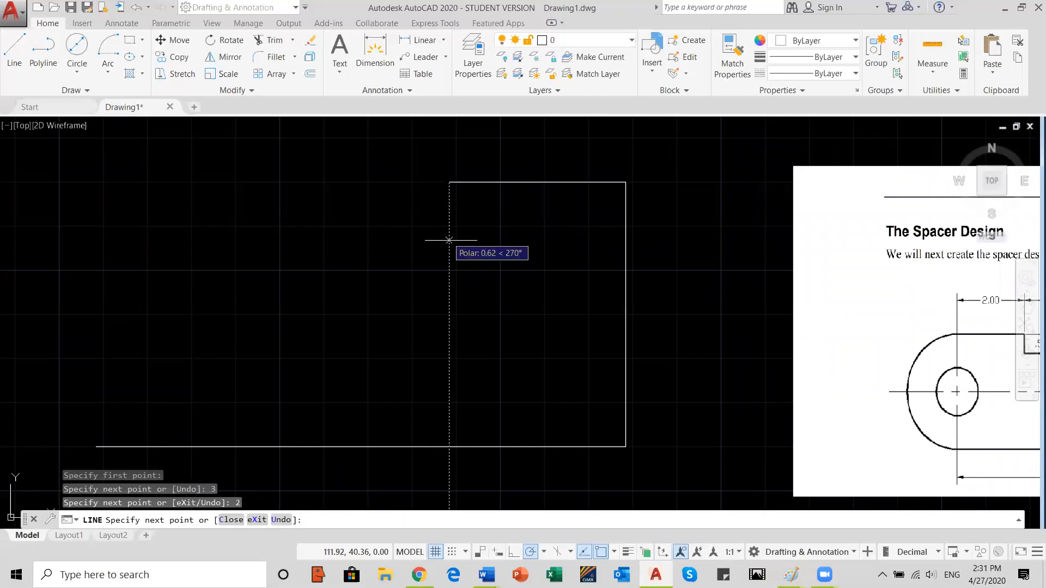
# Draw the notch by going 0.5 down, 2 units left, and back up level with the top edge
pyautogui.write('0.5')
pyautogui.press('Return')
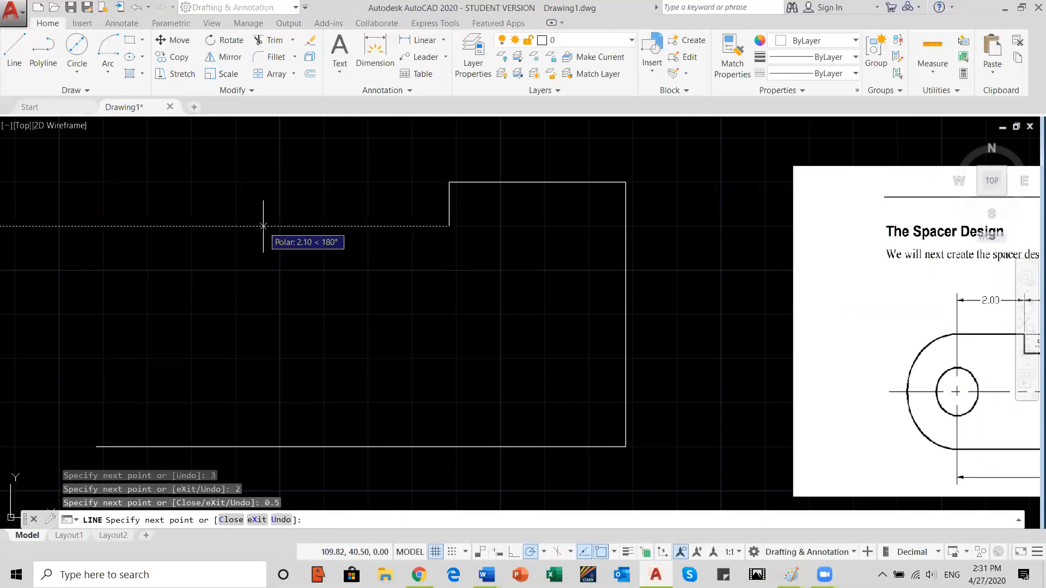
pyautogui.write('2')
pyautogui.press('Return')
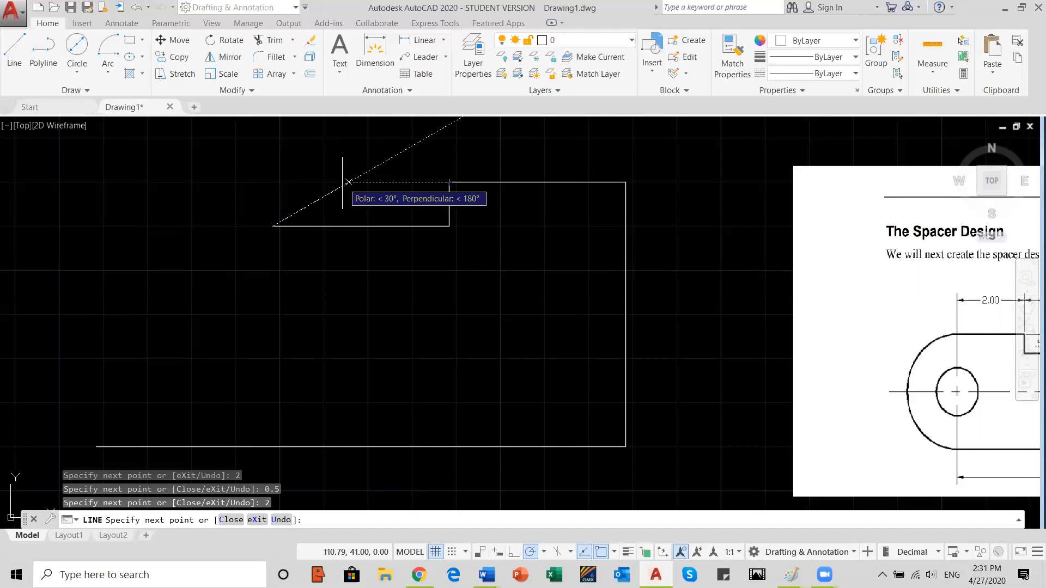
pyautogui.click(273, 182)
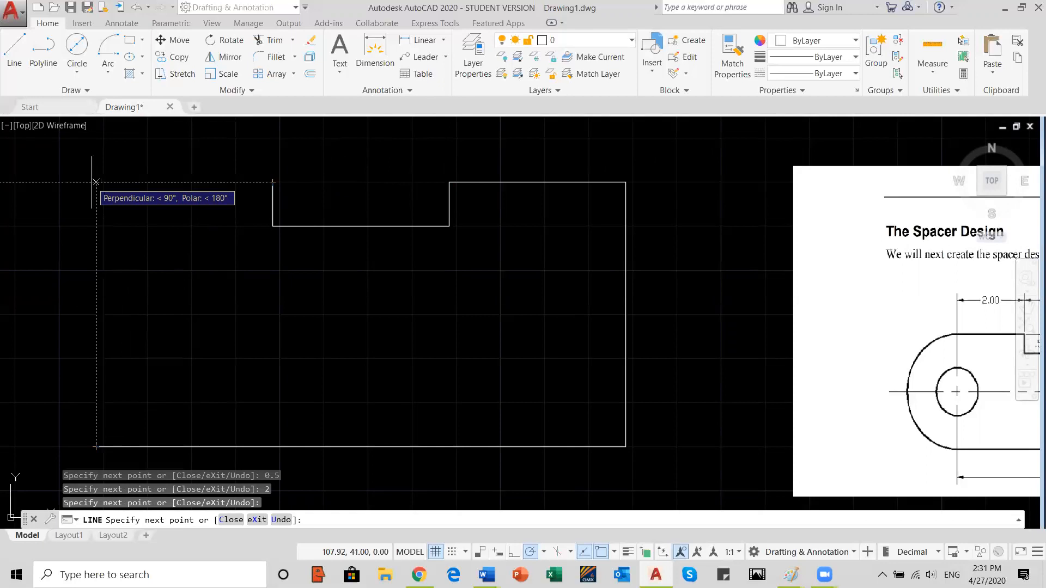
# Close the outline with the remaining top edge and a vertical left side down to the bottom line's left endpoint
pyautogui.click(96, 182)
pyautogui.click(96, 447)
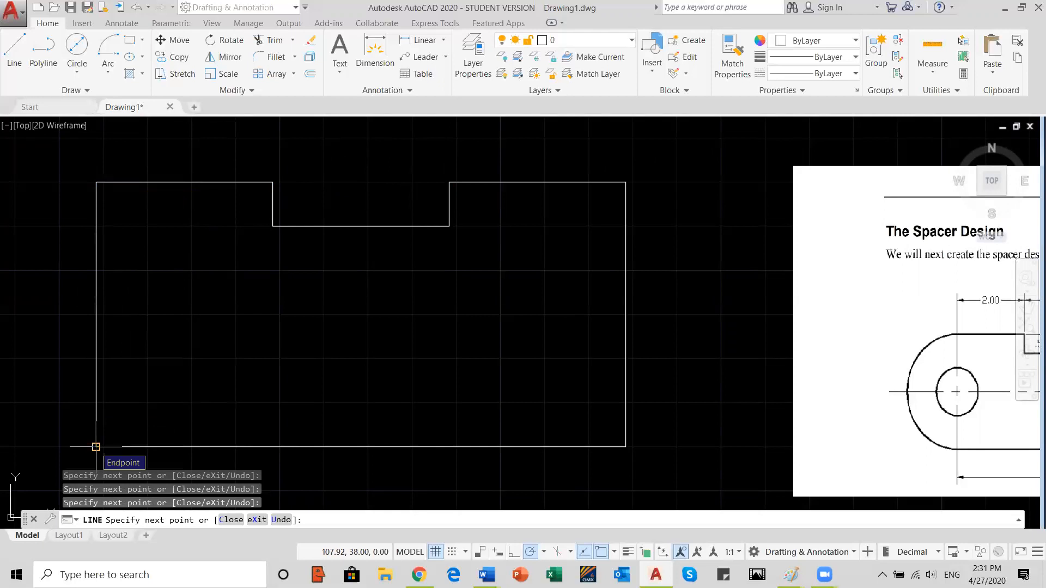
pyautogui.press('Return')
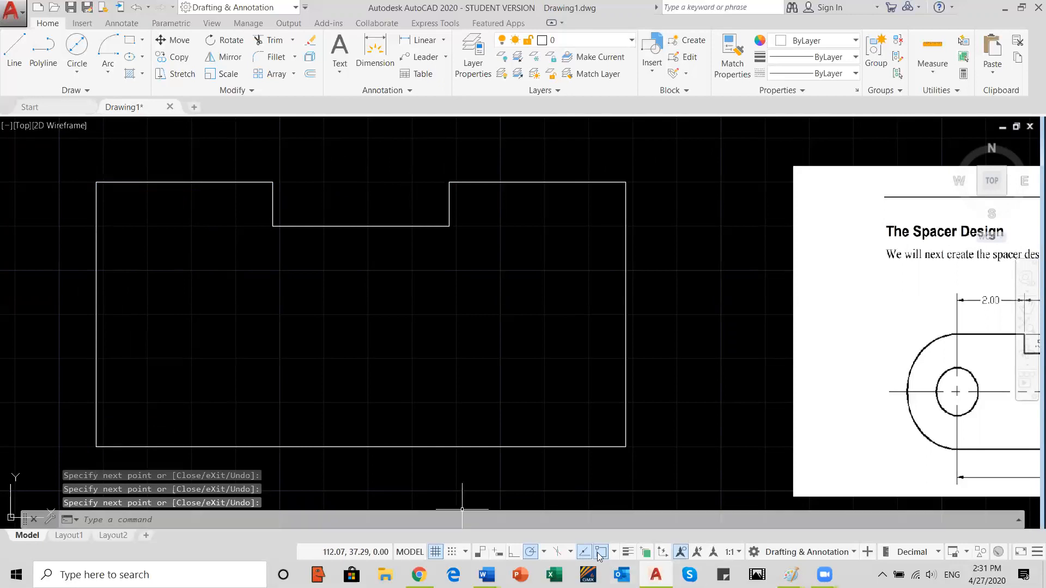
# Draw a Start, Center, End arc on the left side from its upper endpoint, centred on its midpoint, to its lower endpoint
pyautogui.scroll(-2, 614, 367)
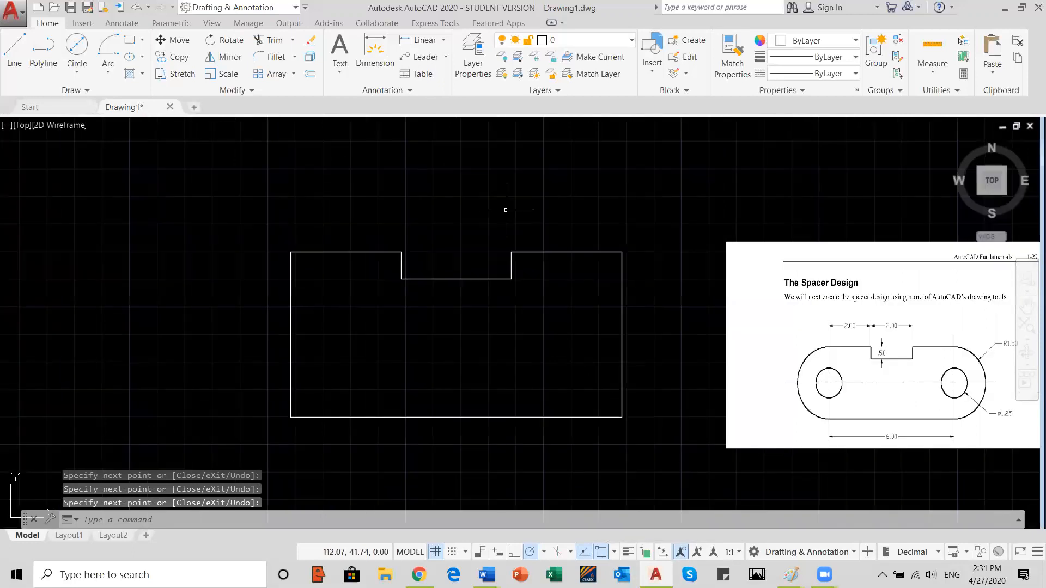
pyautogui.moveTo(622, 357); pyautogui.dragTo(570, 345, button='middle')
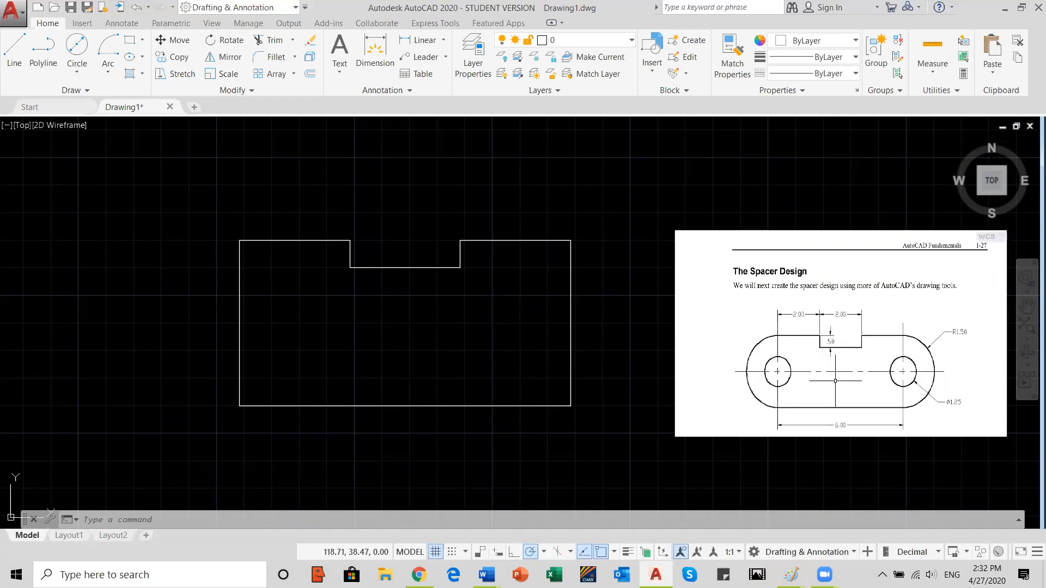
pyautogui.click(109, 75)
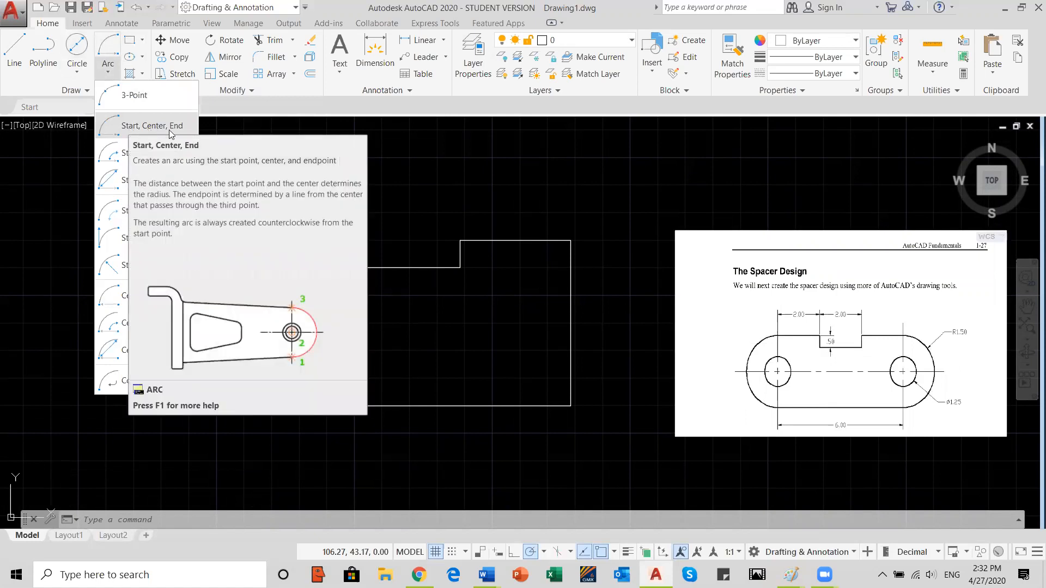
pyautogui.click(134, 129)
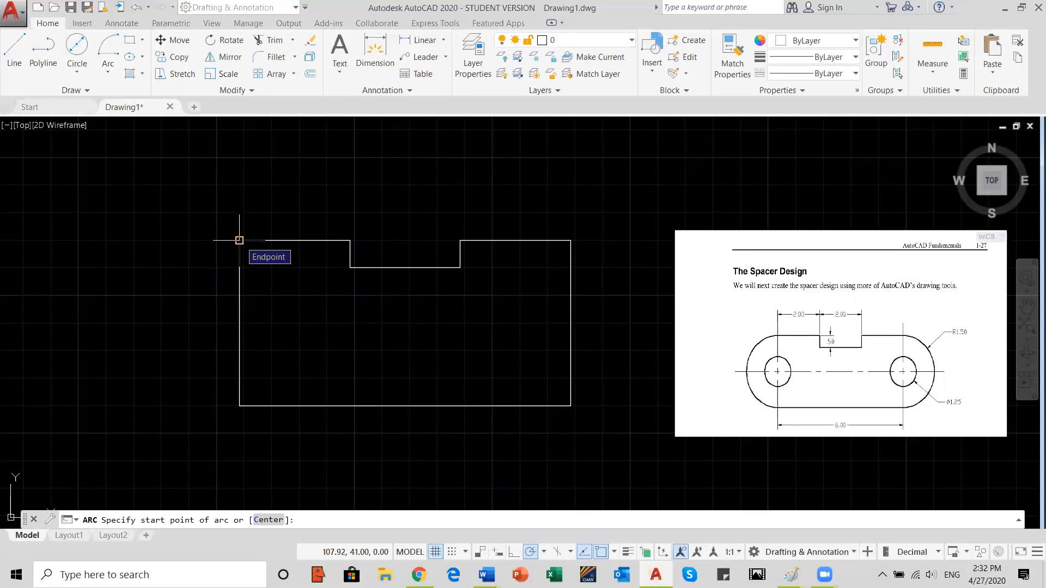
pyautogui.click(239, 241)
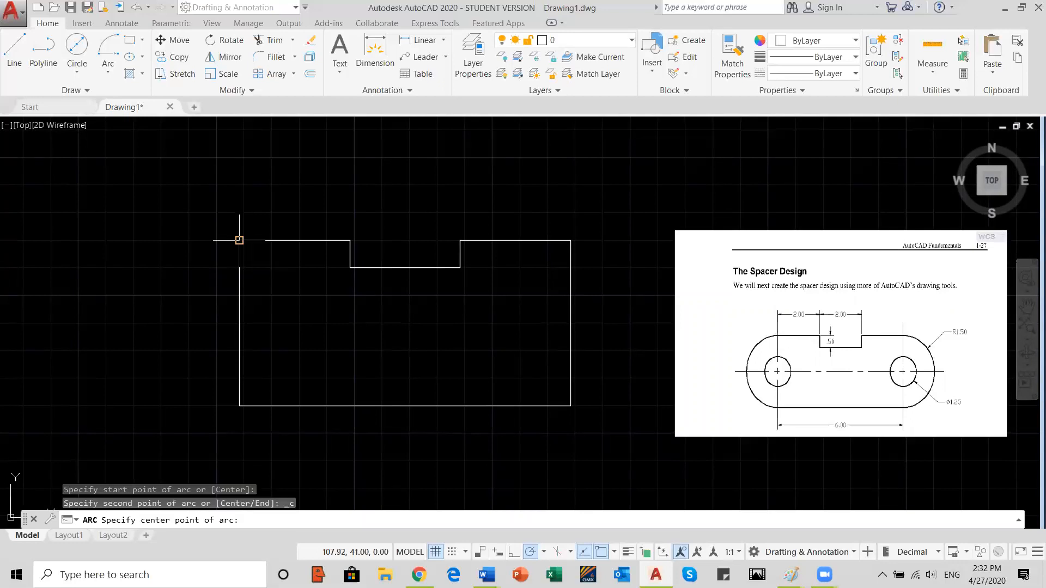
pyautogui.click(239, 323)
pyautogui.click(239, 406)
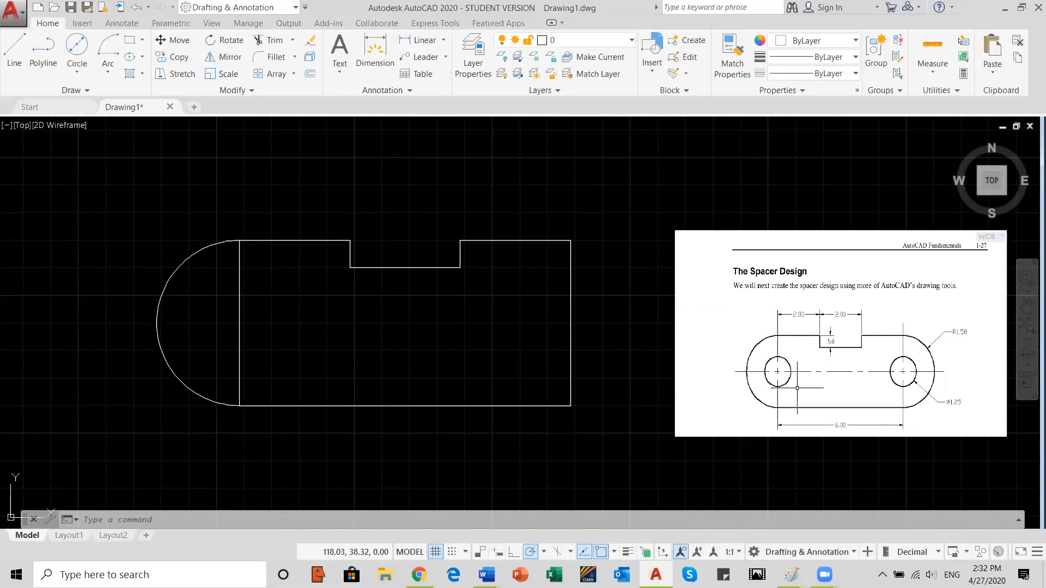
# Draw a Center, Diameter circle of diameter 1.5 centred on the midpoint of the outline's left vertical side
pyautogui.scroll(2, 863, 394)
pyautogui.moveTo(927, 343); pyautogui.dragTo(837, 350, button='middle')
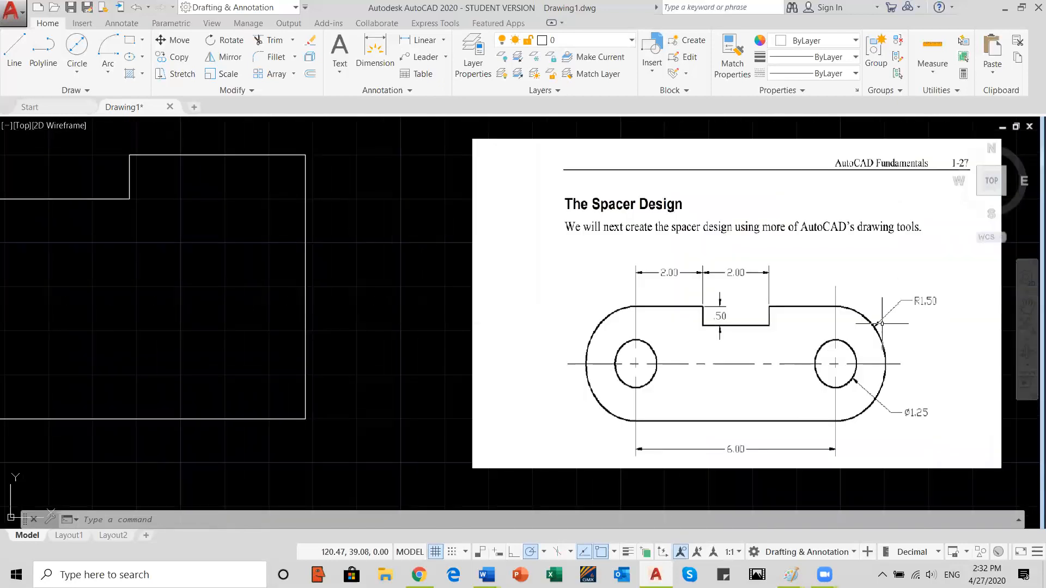
pyautogui.scroll(-2, 485, 357)
pyautogui.moveTo(325, 335); pyautogui.dragTo(452, 354, button='middle')
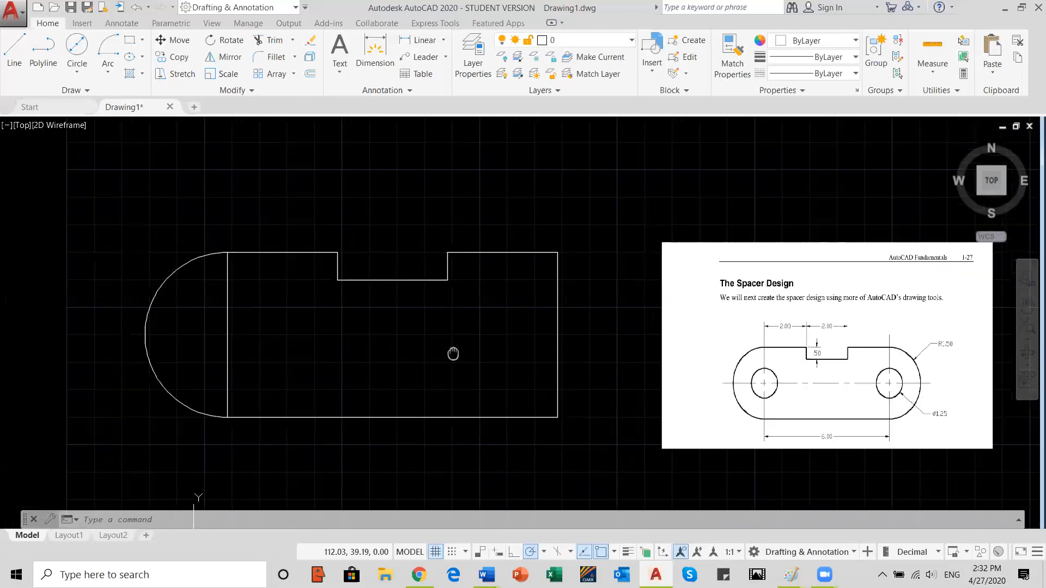
pyautogui.click(78, 72)
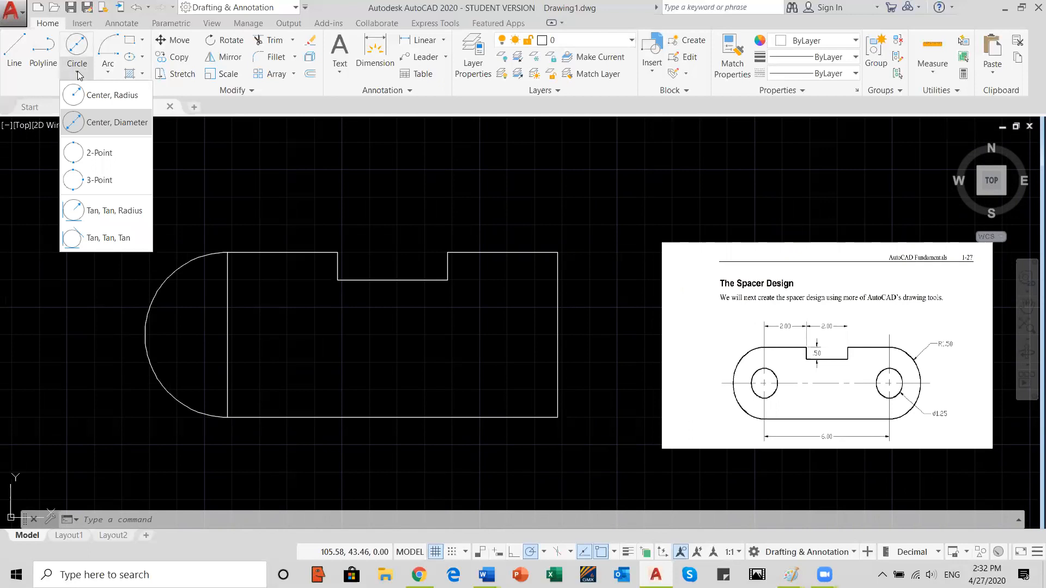
pyautogui.click(104, 130)
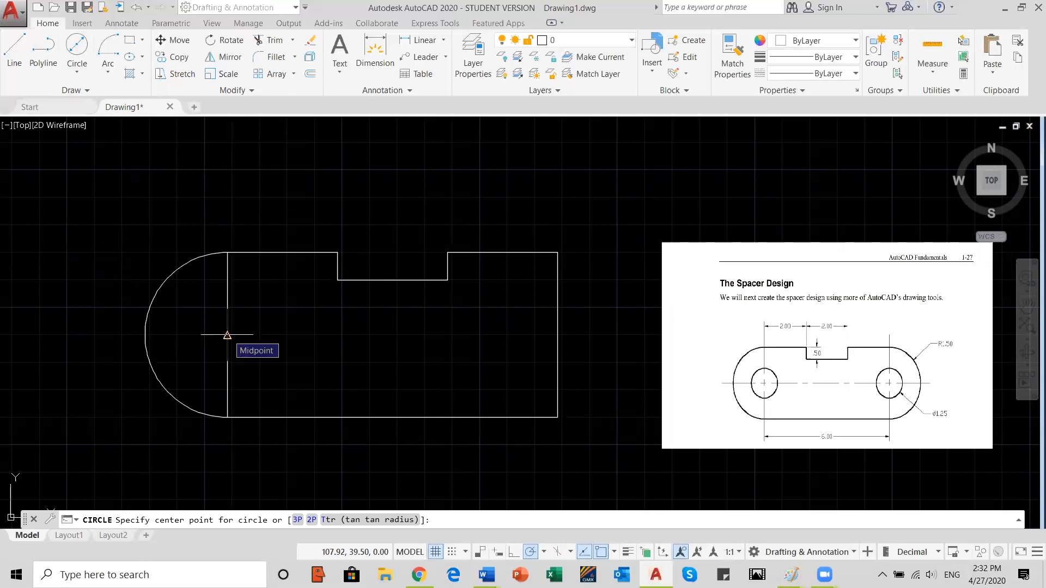
pyautogui.click(614, 554)
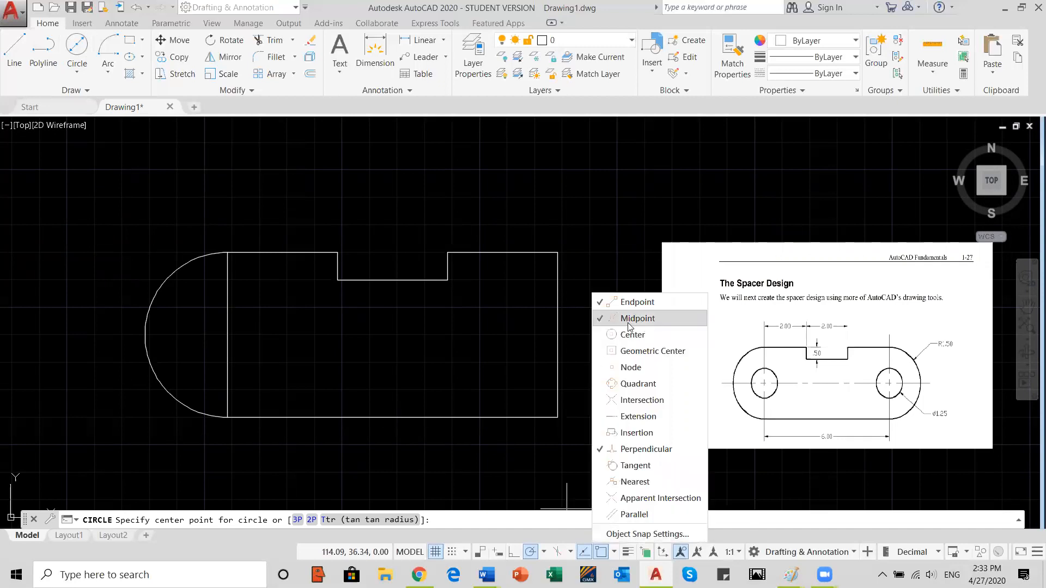
pyautogui.click(490, 337)
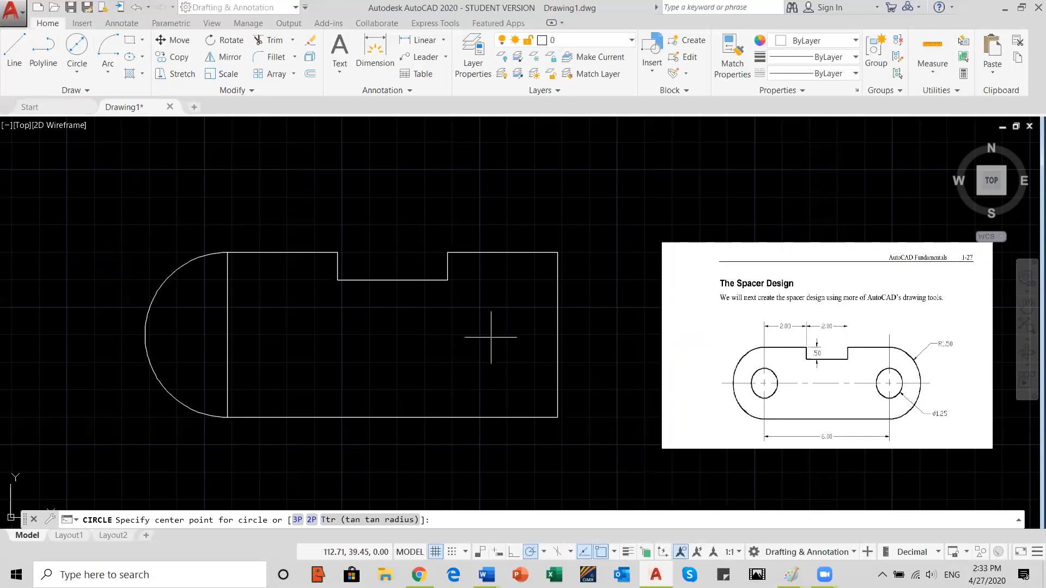
pyautogui.click(227, 335)
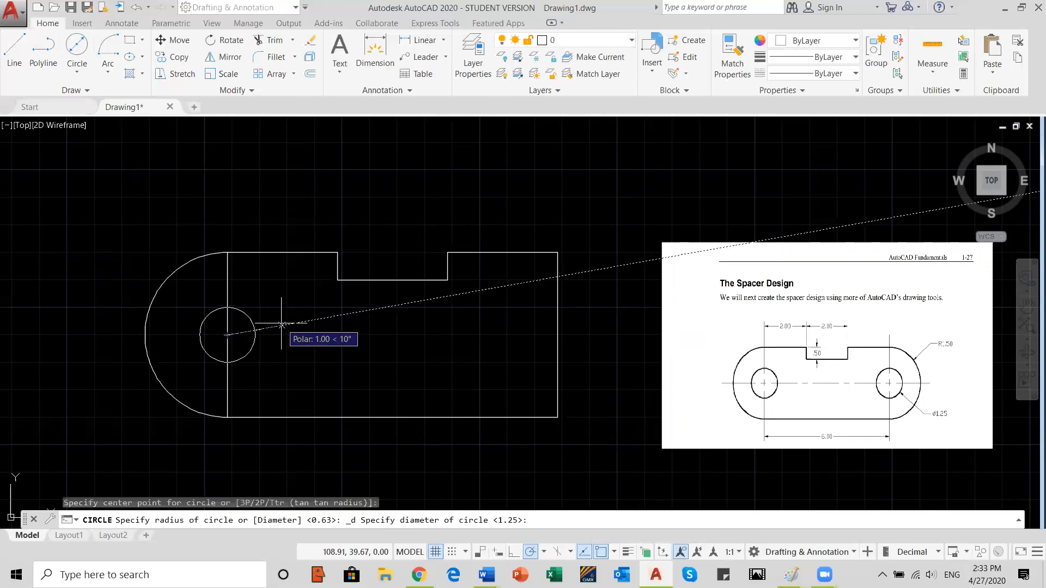
pyautogui.write('1.5')
pyautogui.press('Return')
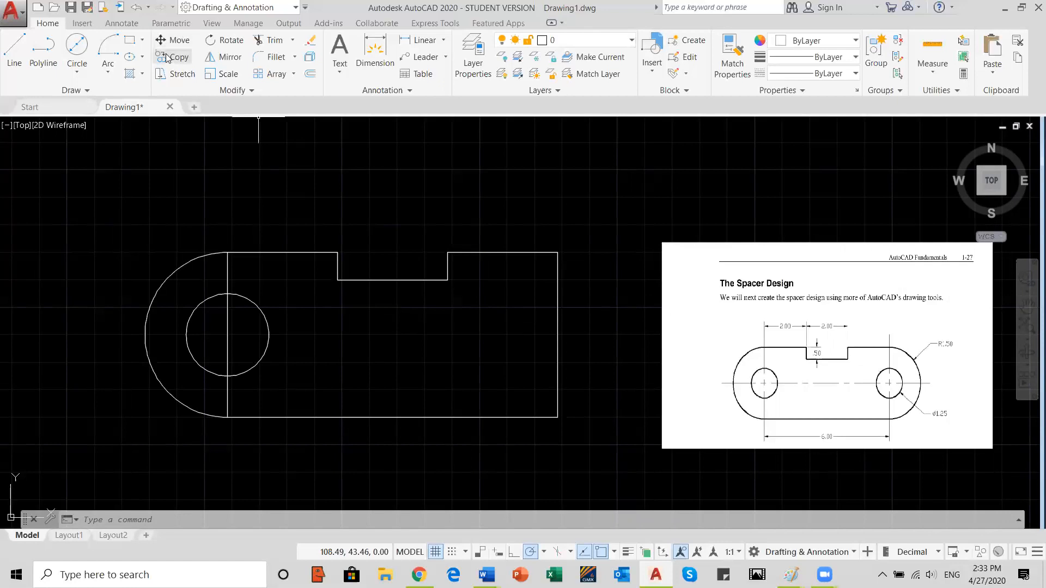
# Mirror the left arc and circle about the vertical line through the midpoints of the notch bottom and bottom edge, keeping the source objects
pyautogui.click(216, 58)
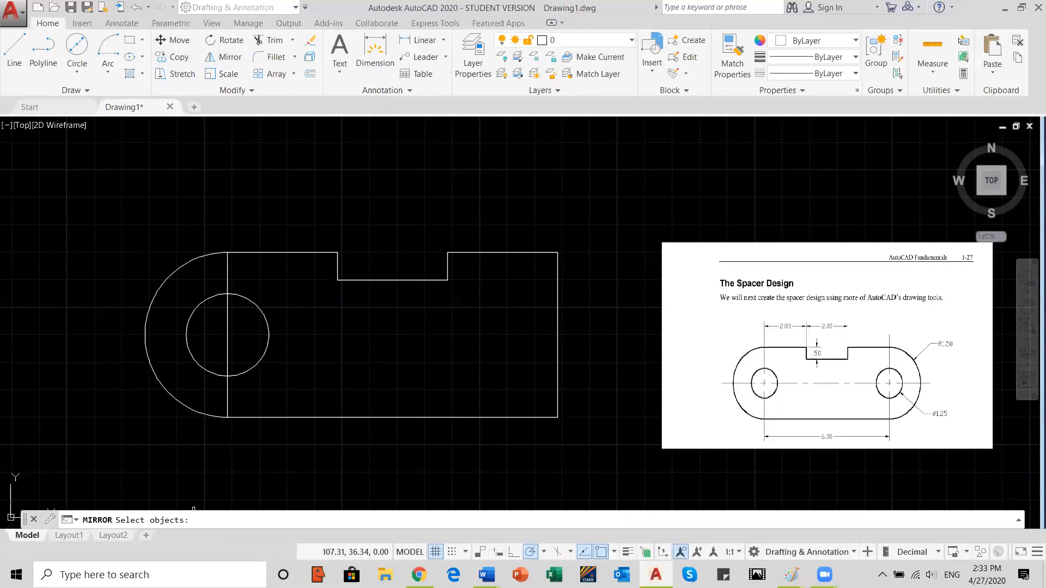
pyautogui.click(256, 306)
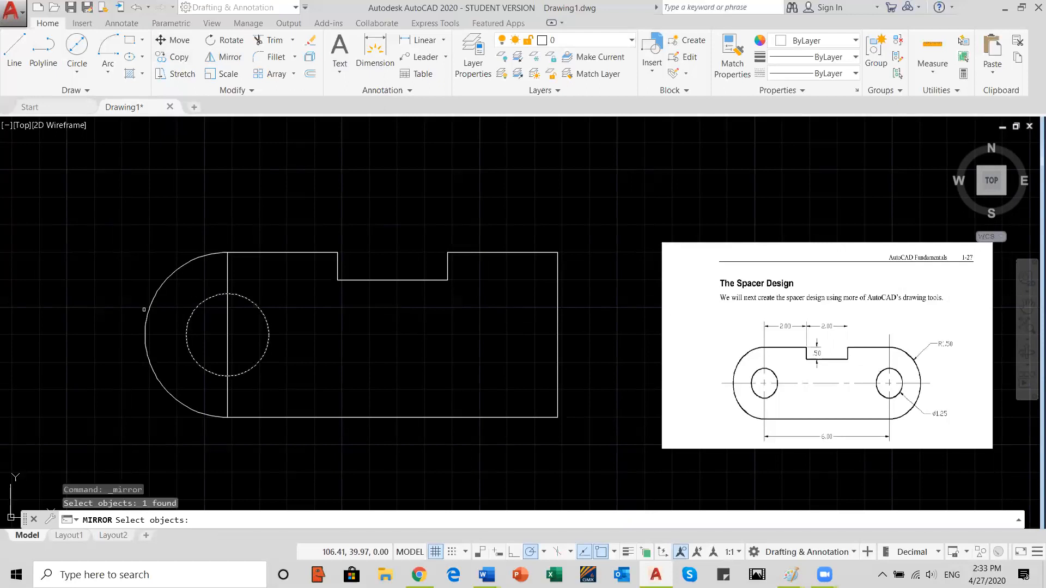
pyautogui.click(145, 320)
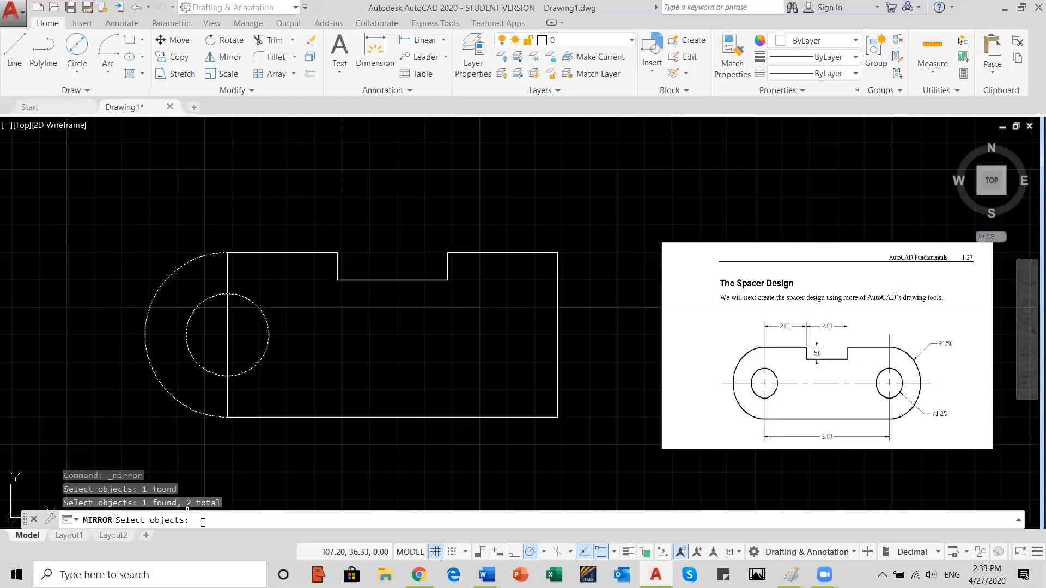
pyautogui.press('Return')
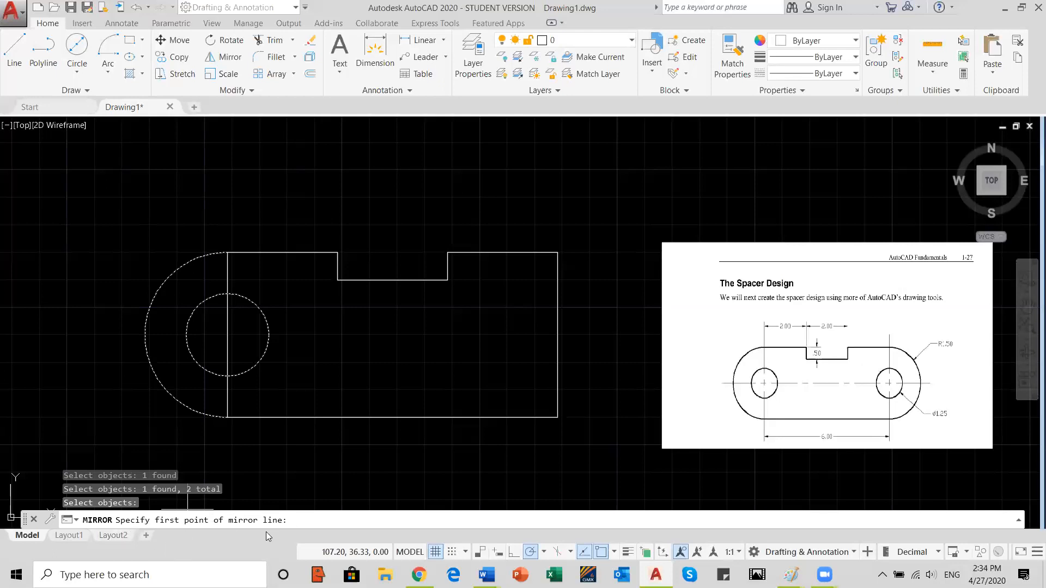
pyautogui.click(392, 281)
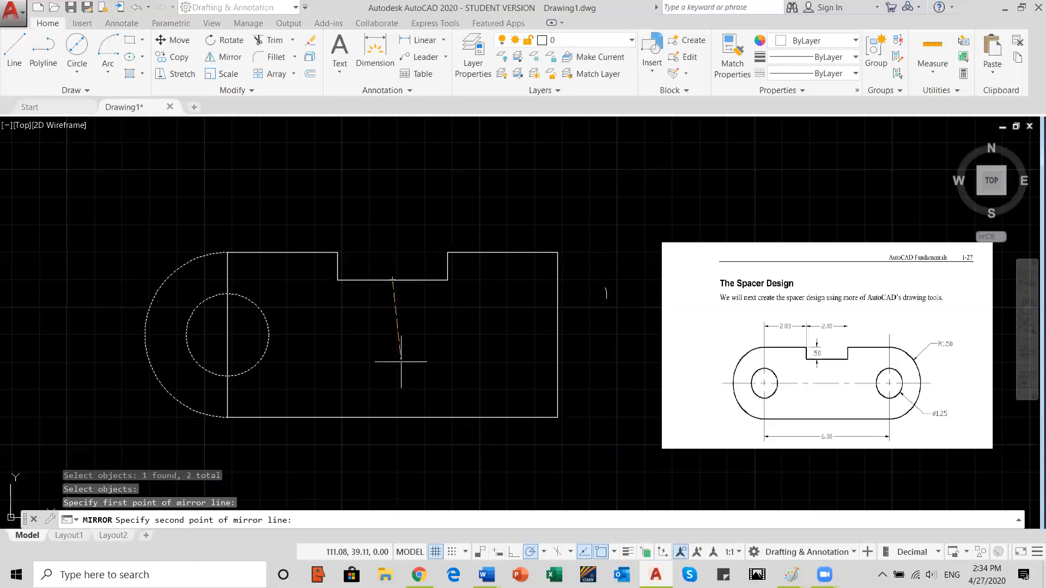
pyautogui.click(393, 417)
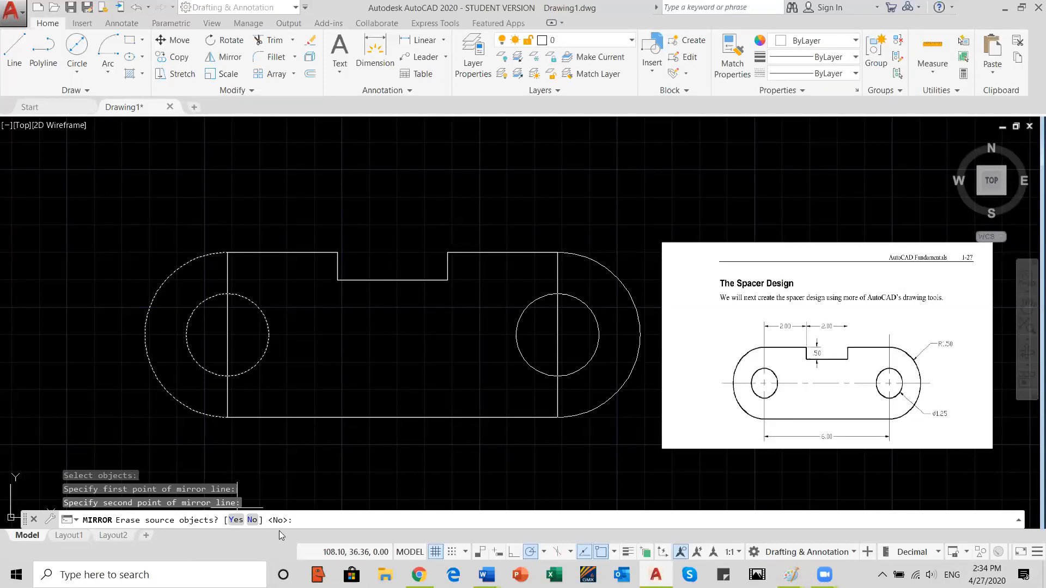
pyautogui.press('Return')
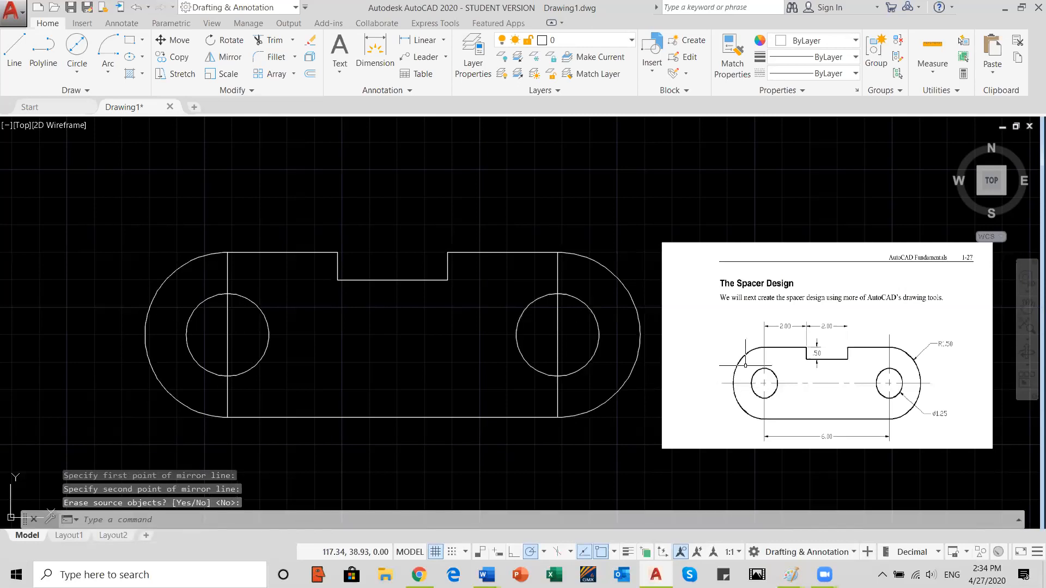
# Delete the two vertical lines crossing the circles at the left and right ends of the outline
pyautogui.click(556, 278)
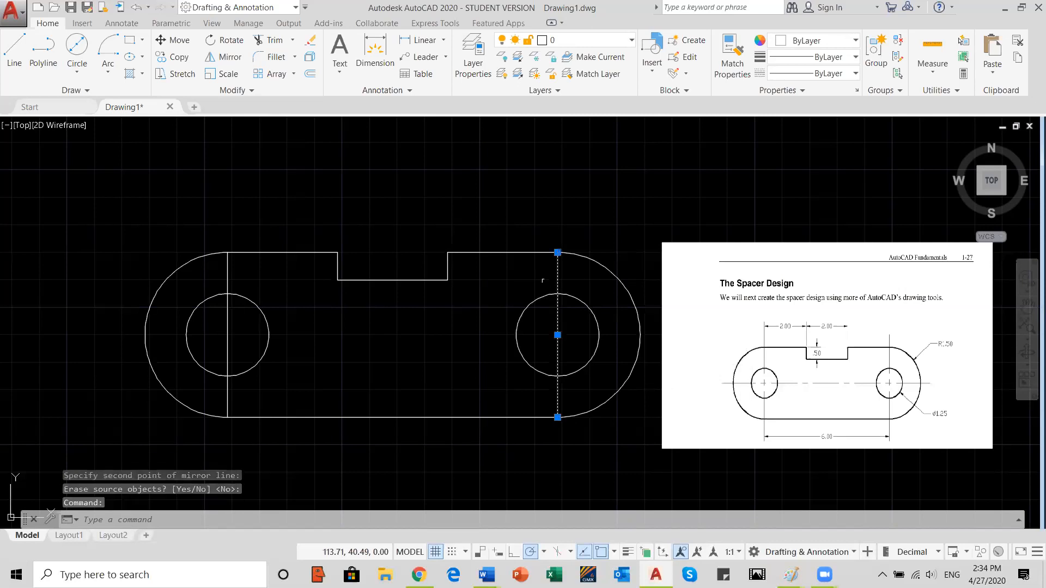
pyautogui.click(228, 276)
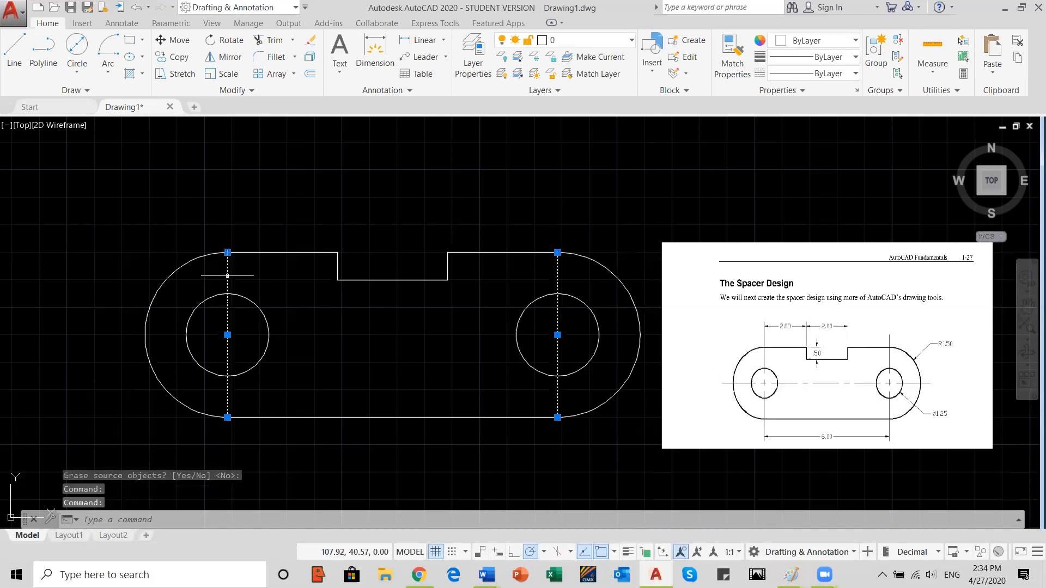
pyautogui.press('Delete')
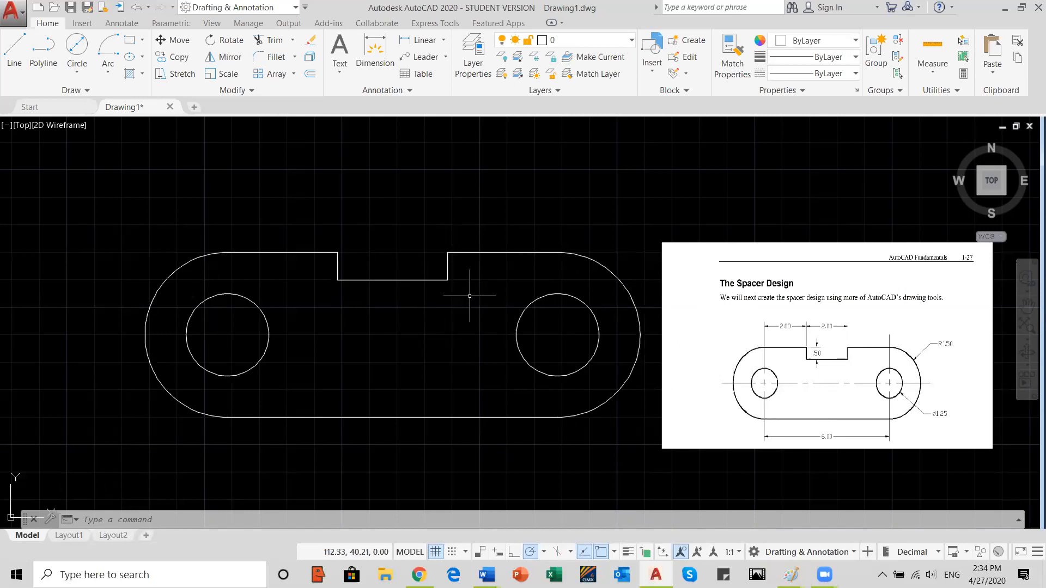
# Save the drawing to the Desktop as "The Spacer Design" in AutoCAD 2018 Drawing format
pyautogui.click(20, 20)
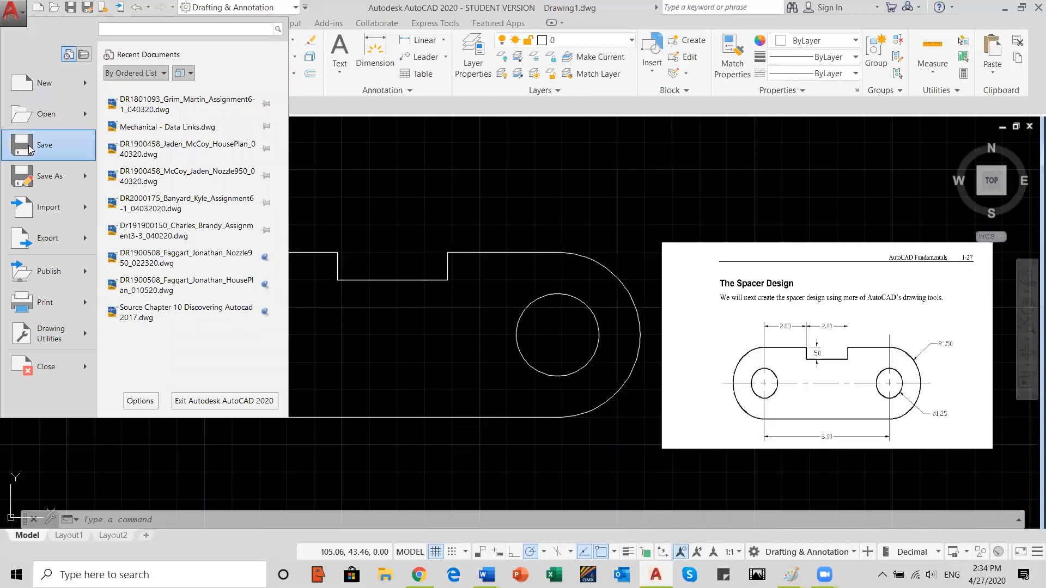
pyautogui.click(46, 145)
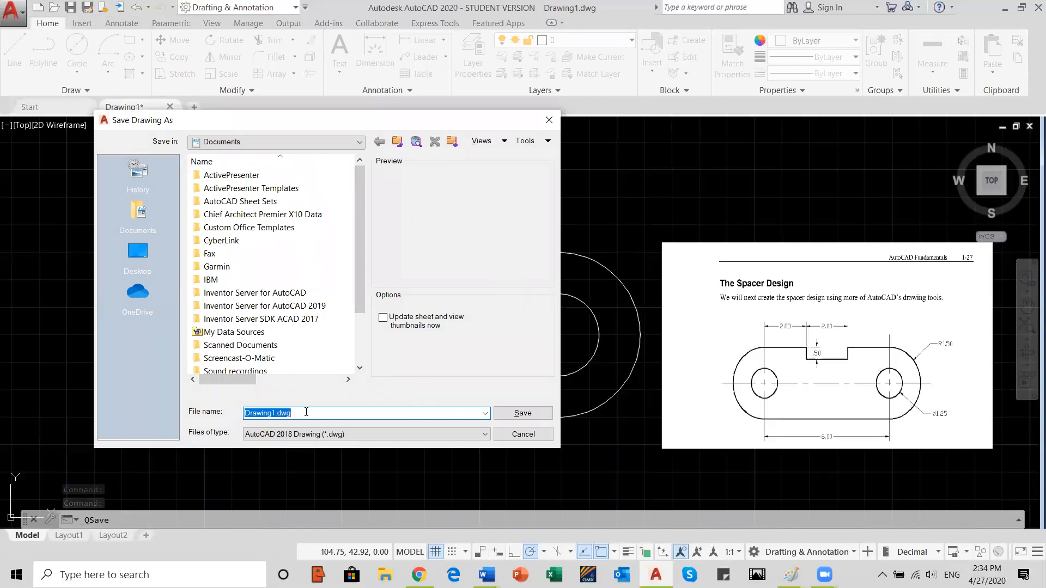
pyautogui.write('The Spacer Design')
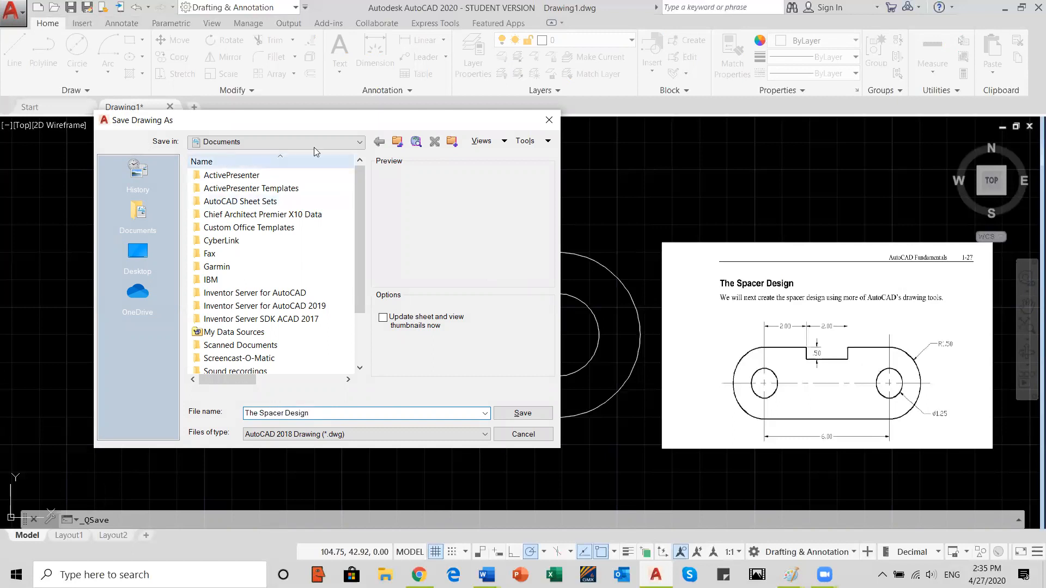
pyautogui.click(357, 142)
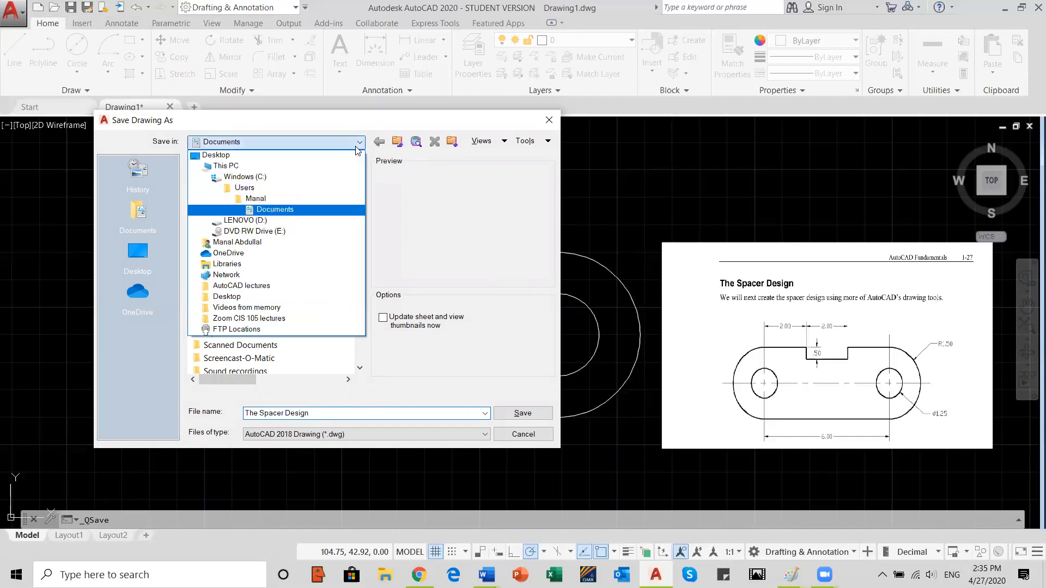
pyautogui.click(240, 156)
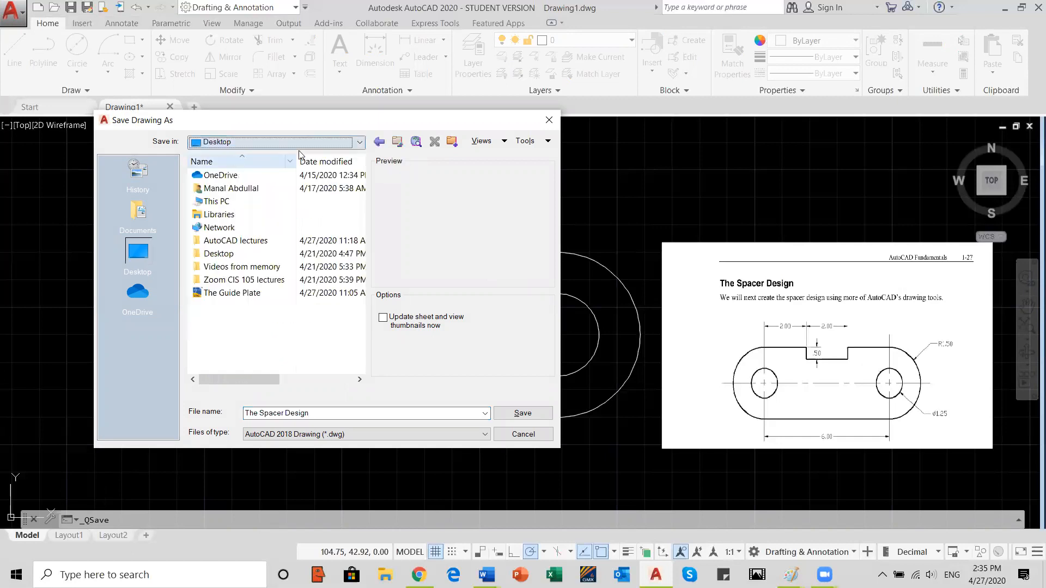
pyautogui.click(523, 414)
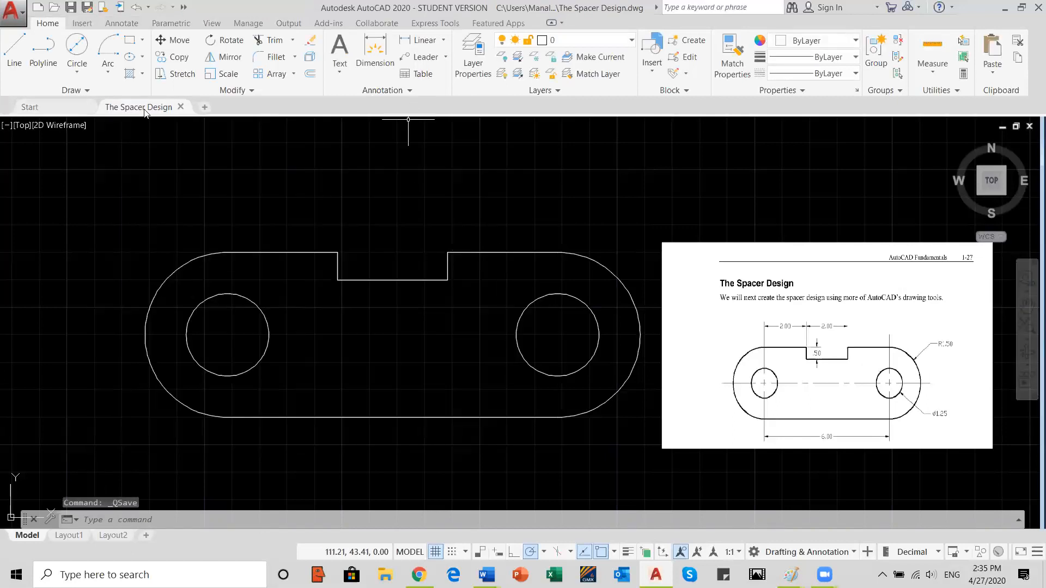
pyautogui.moveTo(127, 108)
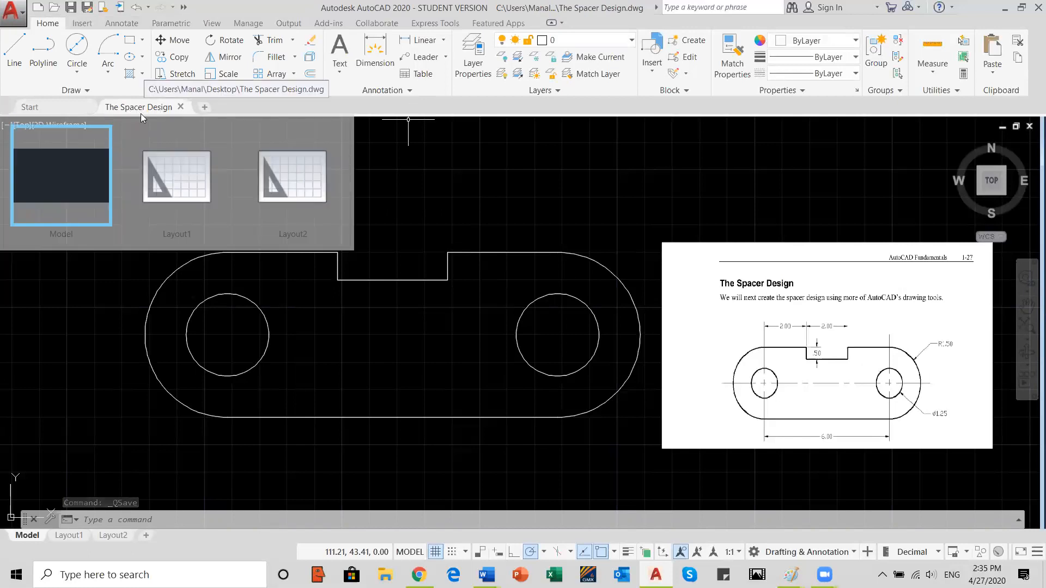